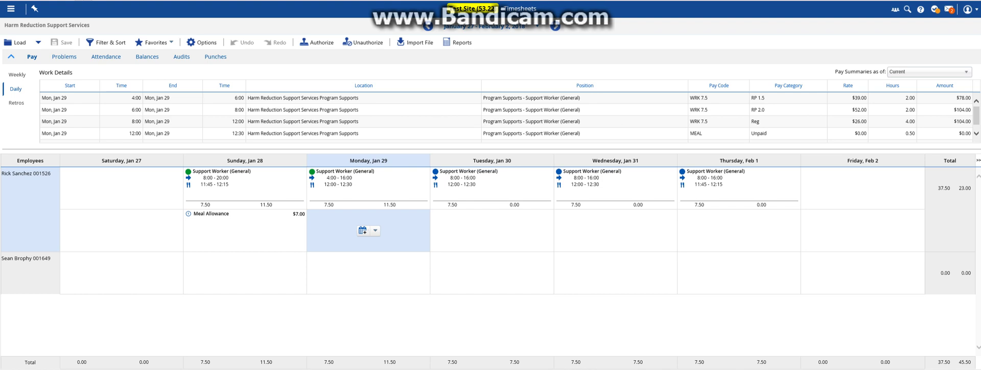
Step: Review the work details of the first employee's Sunday, Jan 28 shift and the Meal Allowance entry below it
click(245, 188)
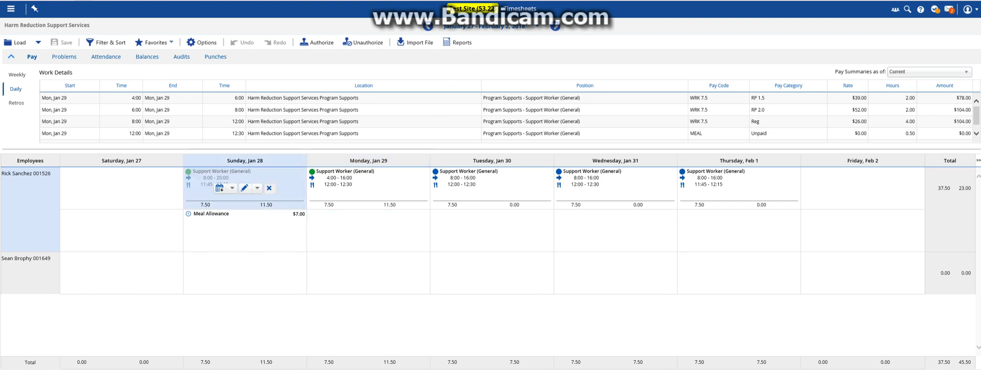
click(245, 230)
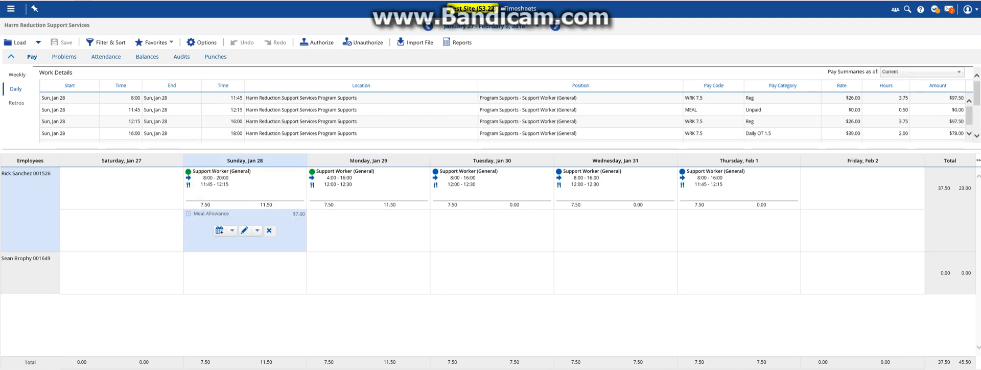
click(246, 188)
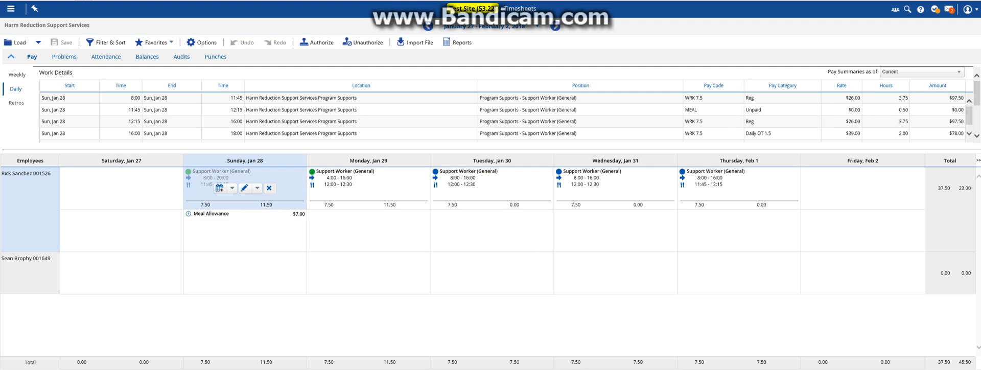
scroll(506, 116, down, 1)
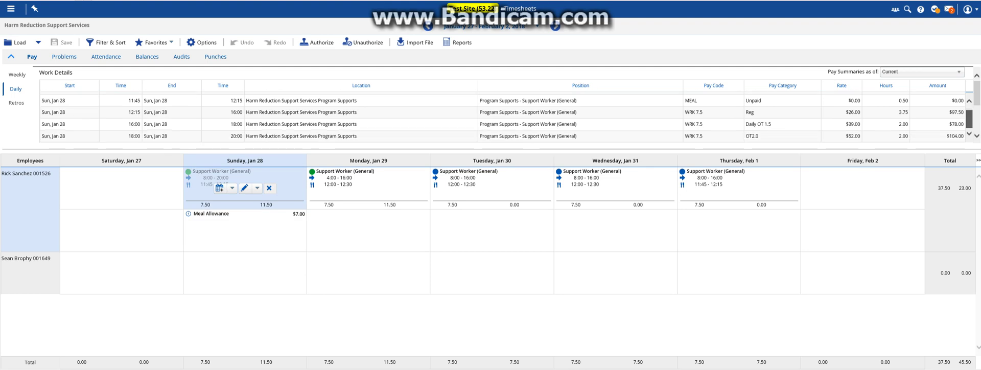
scroll(506, 116, up, 1)
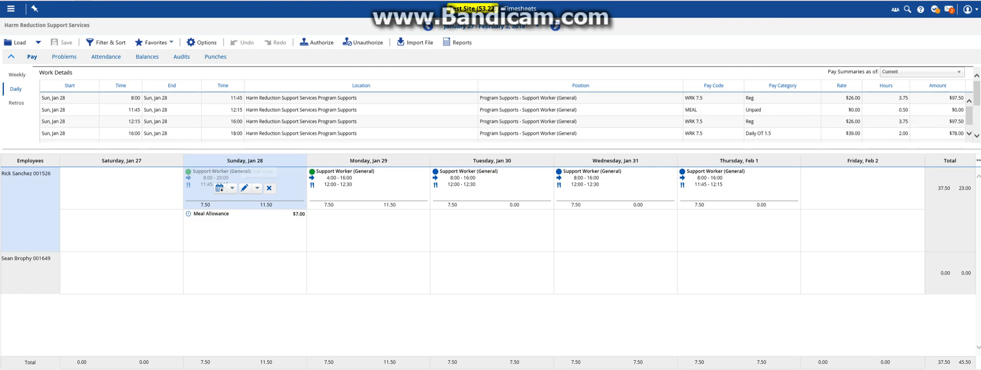
Step: Open the shift times of the Sunday, Jan 28 shift, compare the scheduled and actual end times, and close the editor without changes
click(368, 230)
click(244, 188)
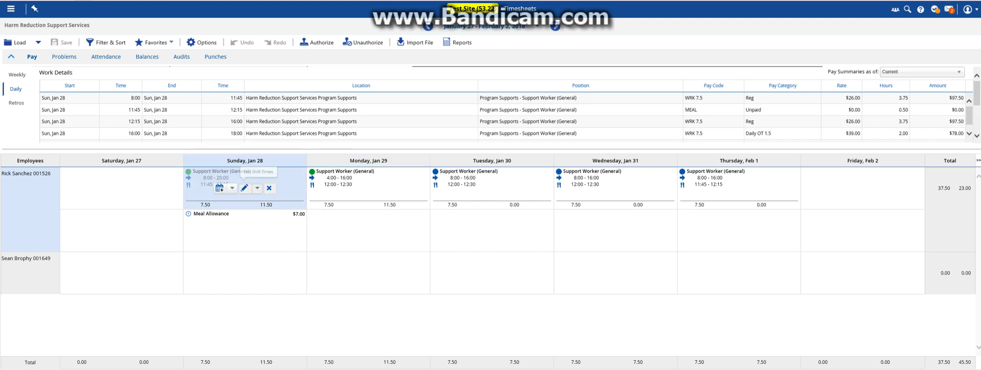
click(245, 188)
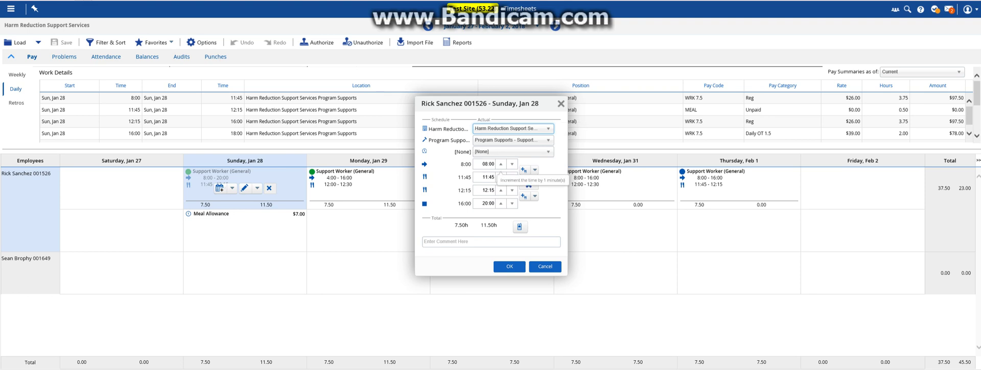
click(487, 203)
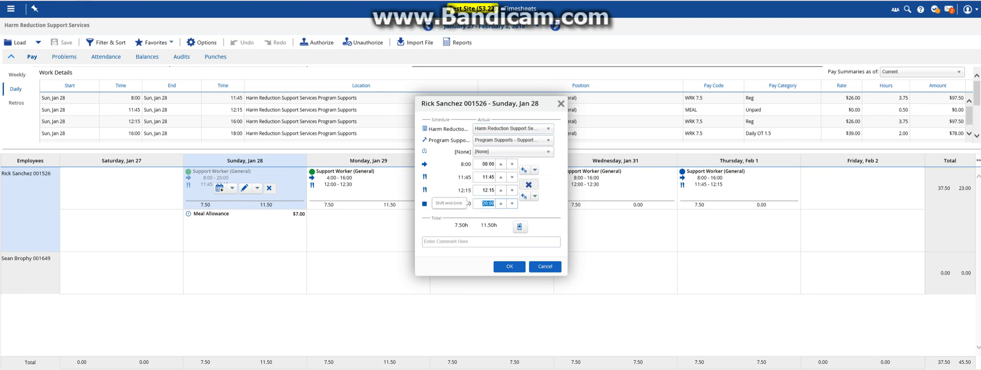
click(489, 203)
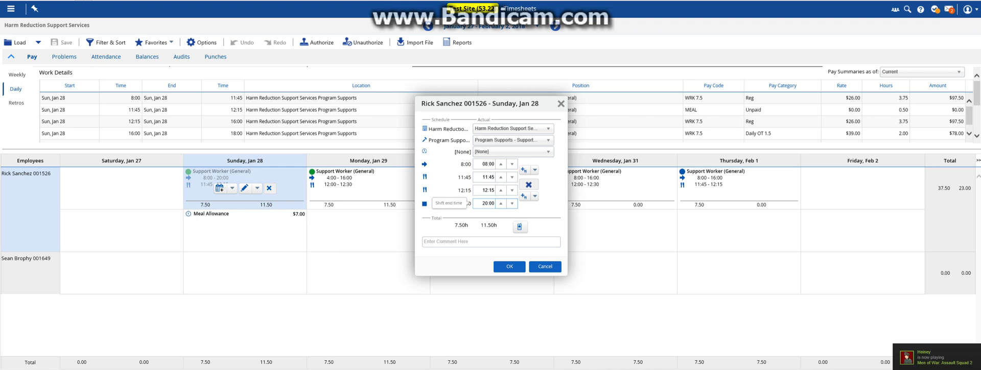
double_click(488, 203)
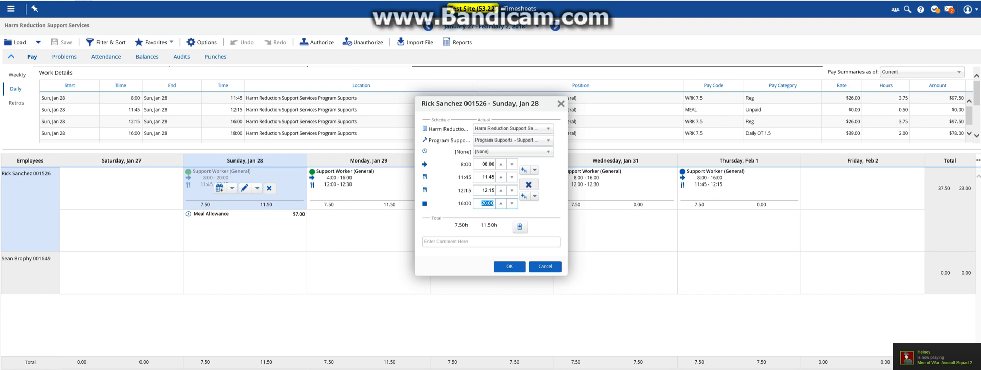
double_click(465, 203)
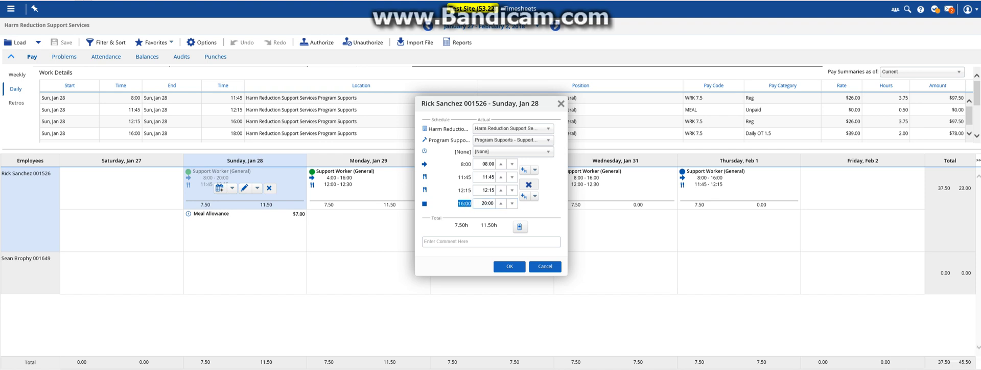
double_click(488, 203)
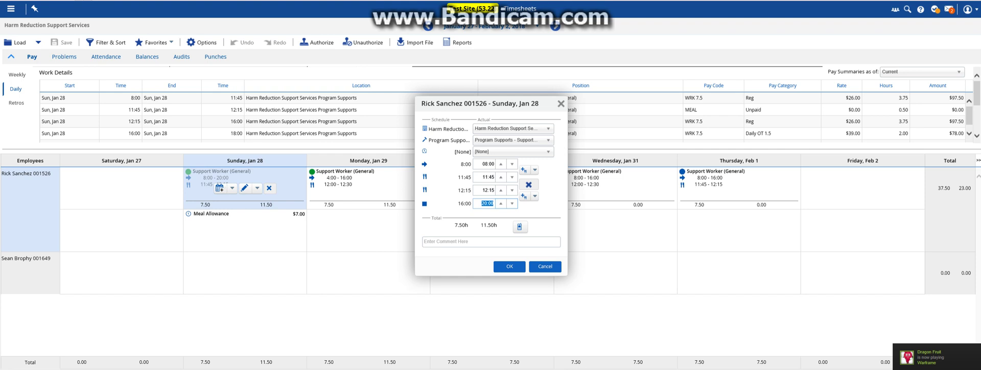
click(510, 266)
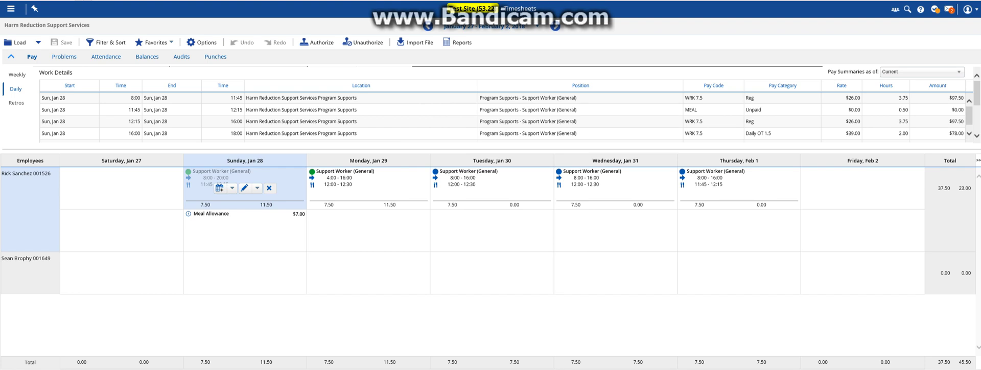
Step: Step through the Sunday, Jan 28 work detail lines, from regular time through Daily OT 1.5 to OT2.0
click(11, 57)
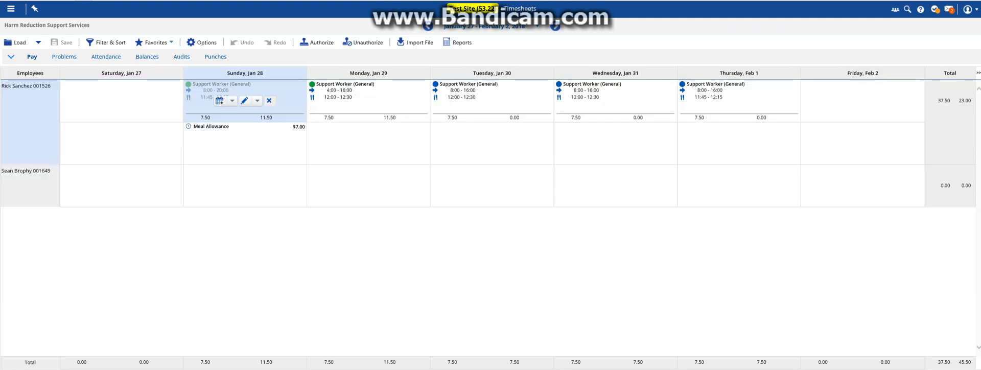
click(10, 57)
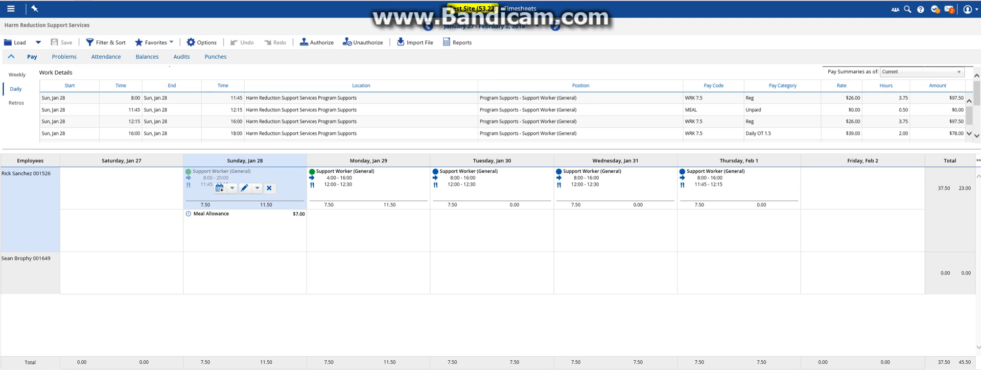
click(503, 98)
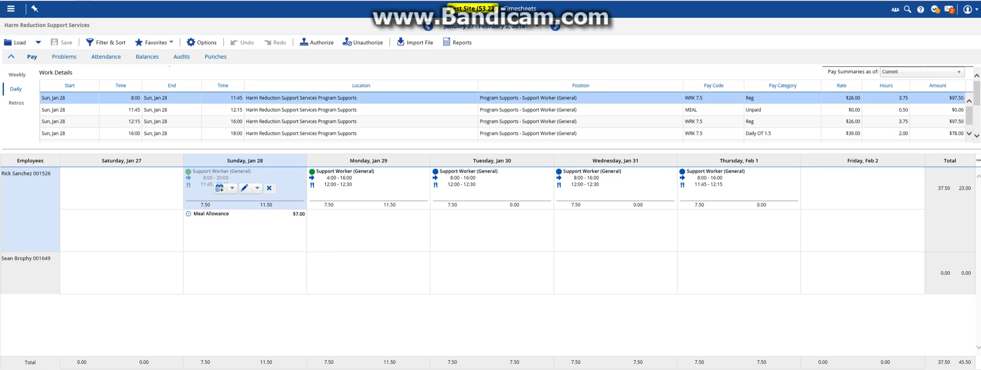
click(502, 121)
scroll(506, 115, down, 1)
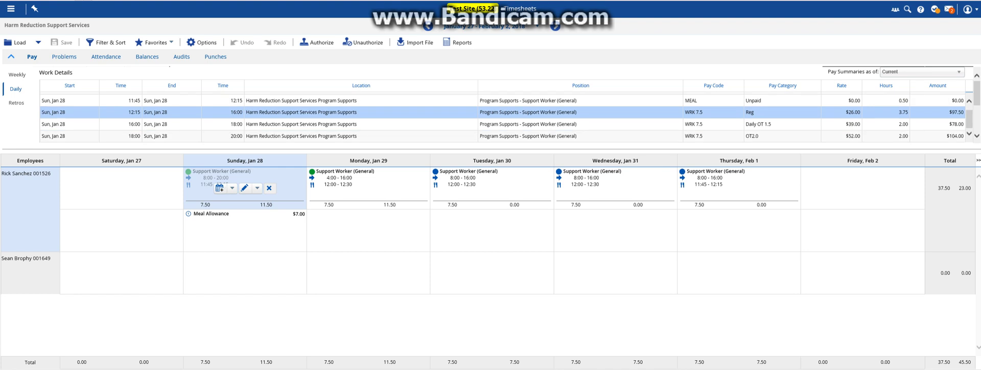
click(503, 124)
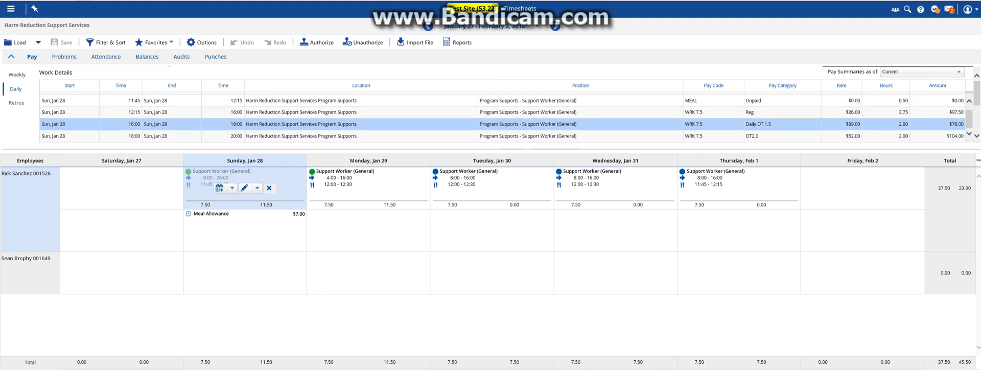
click(502, 136)
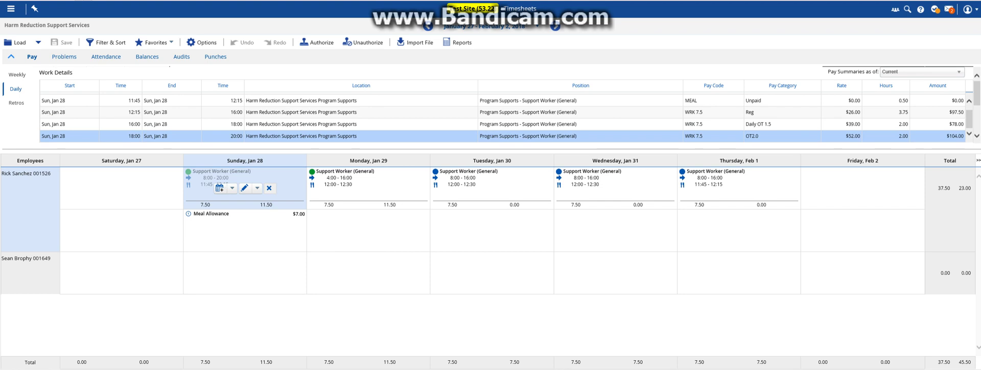
Step: Open the shift times of the Monday, Jan 29 shift, check the actual start time, and cancel the editor
click(369, 187)
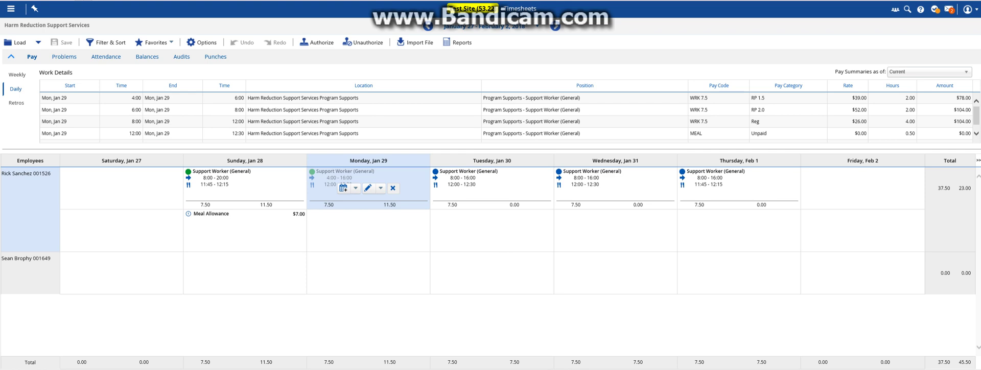
click(368, 189)
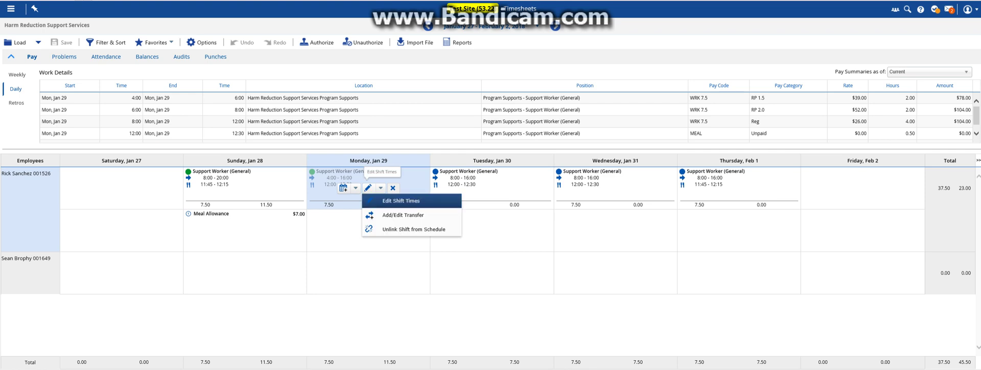
click(401, 201)
click(491, 241)
click(481, 165)
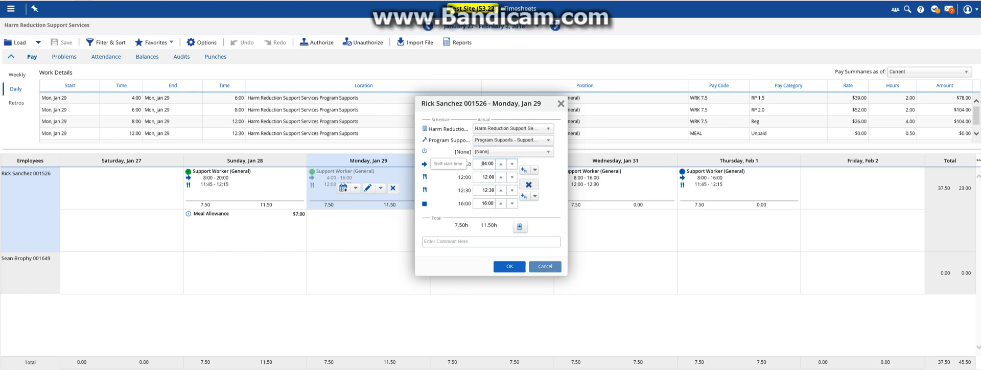
click(545, 266)
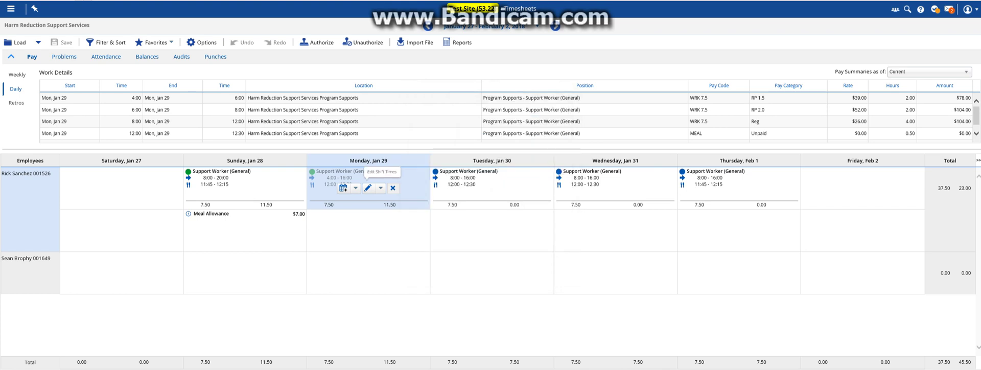
Step: Examine the Monday, Jan 29 work detail lines, focusing on the RP 1.5 and RP 2.0 pay categories
scroll(506, 116, down, 1)
scroll(506, 116, up, 1)
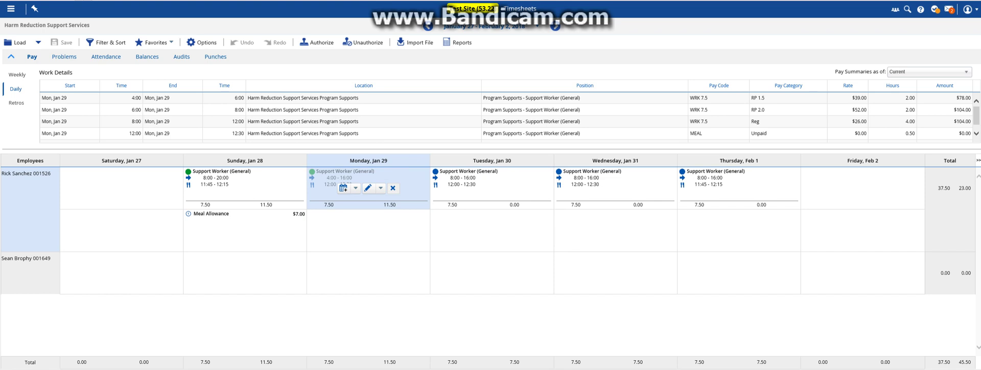
click(506, 98)
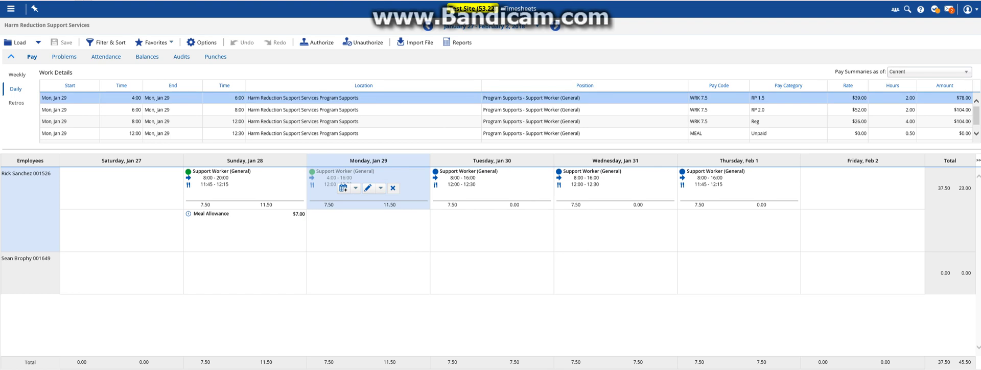
click(506, 110)
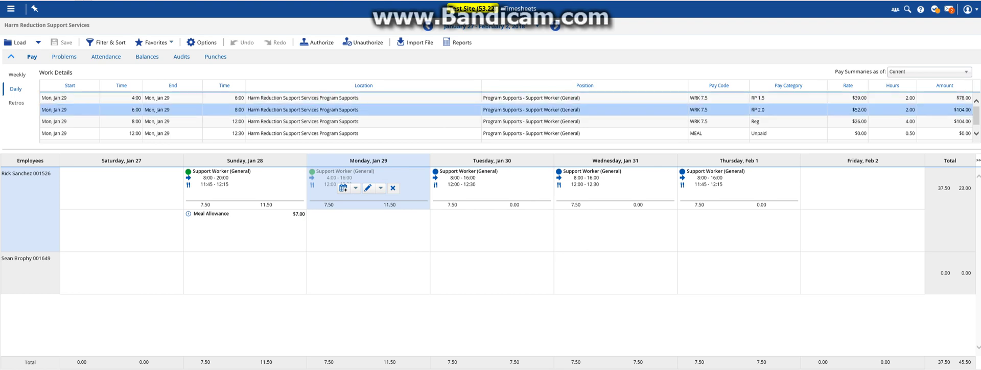
click(506, 110)
scroll(506, 117, down, 1)
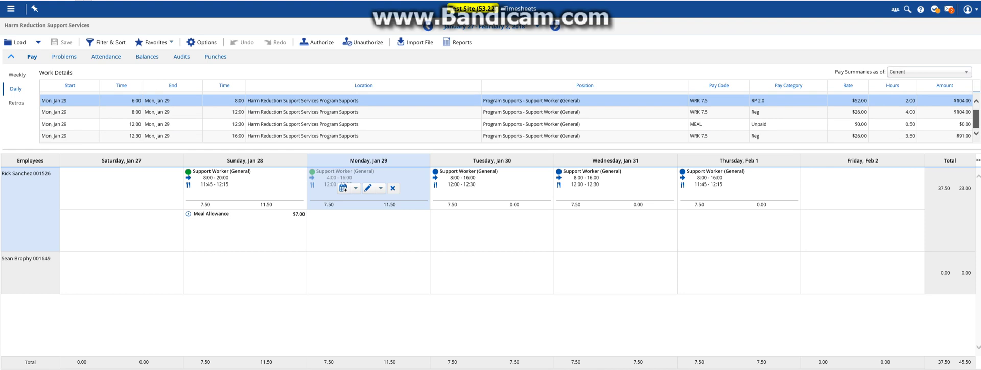
scroll(506, 117, up, 1)
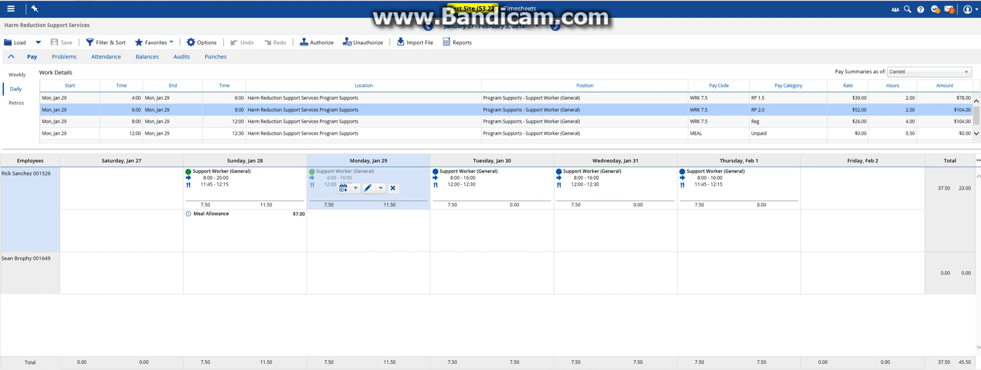
Step: Examine the overtime lines in the work details of the Thursday, Feb 1 and Wednesday, Jan 31 shifts
click(739, 187)
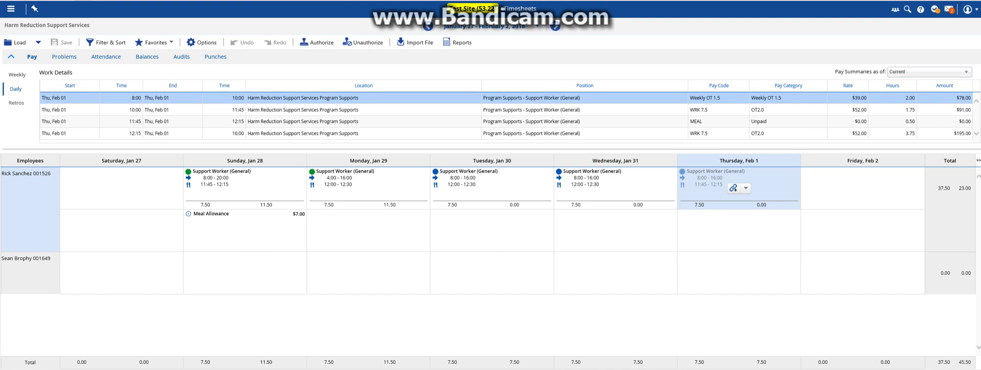
key(Down)
key(Down)
key(Down)
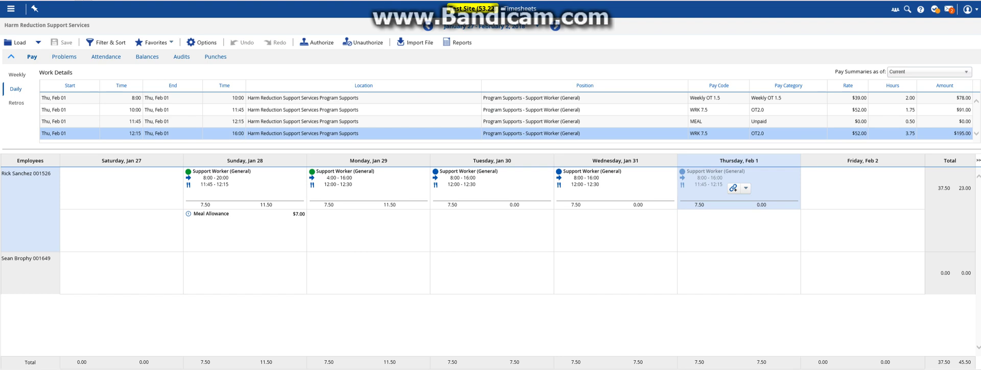
click(615, 188)
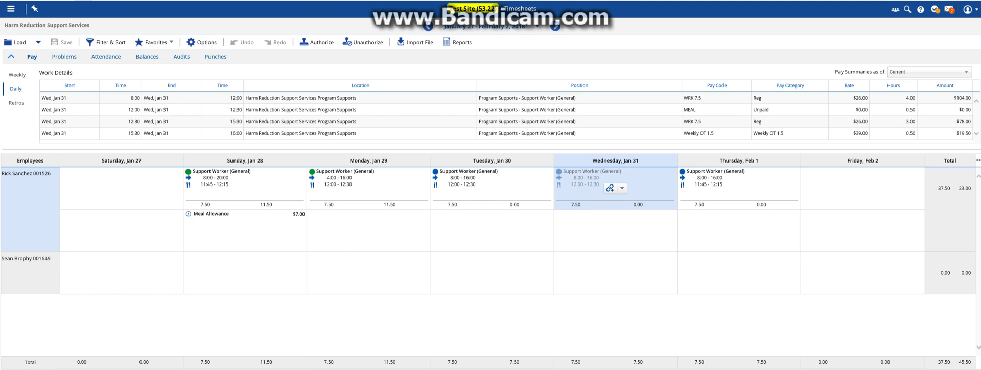
click(716, 133)
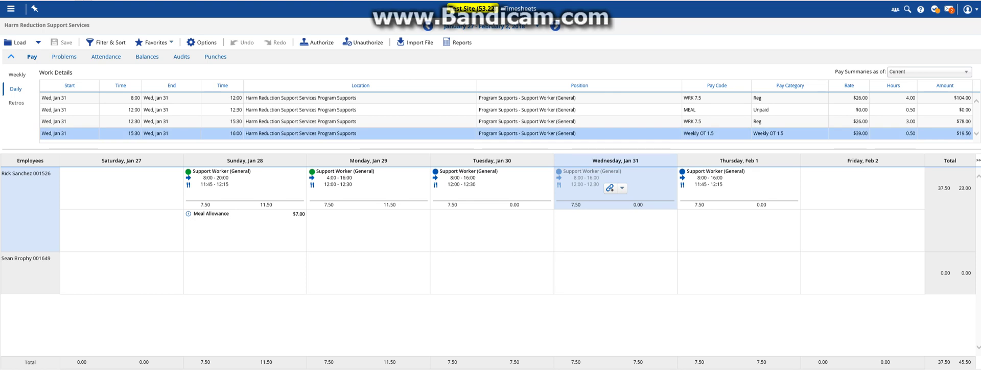
click(739, 188)
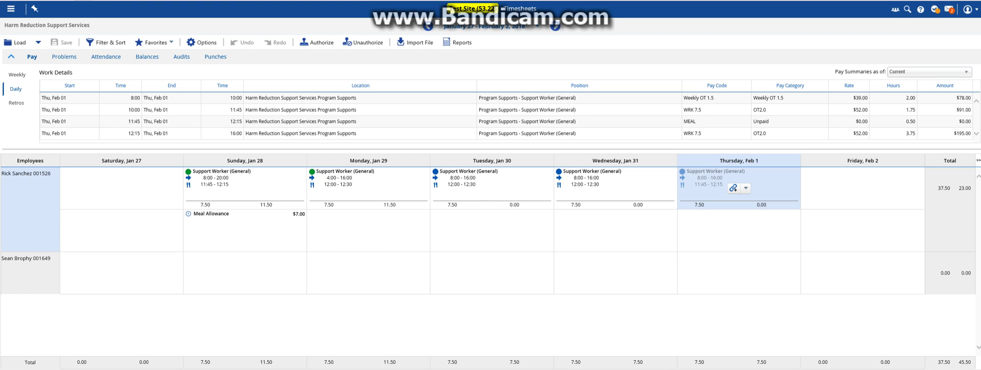
Step: Check the empty Saturday, Jan 27, and view the new pay adjustment form for Friday, Feb 2, cancelling it without adding anything
click(122, 188)
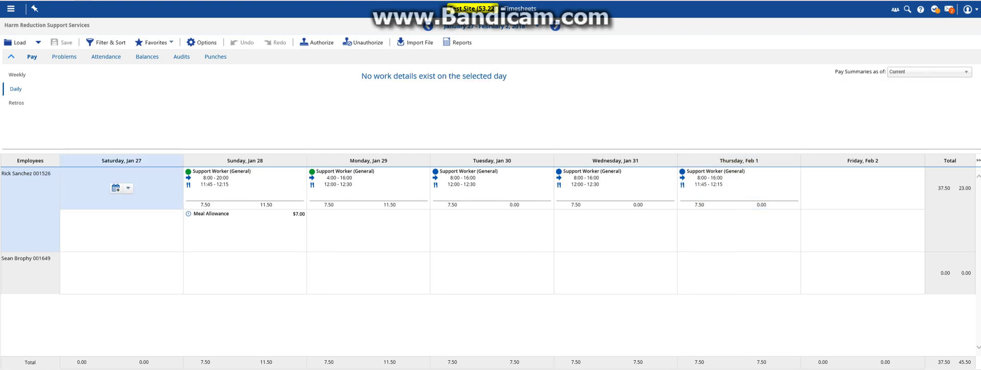
click(863, 188)
click(869, 188)
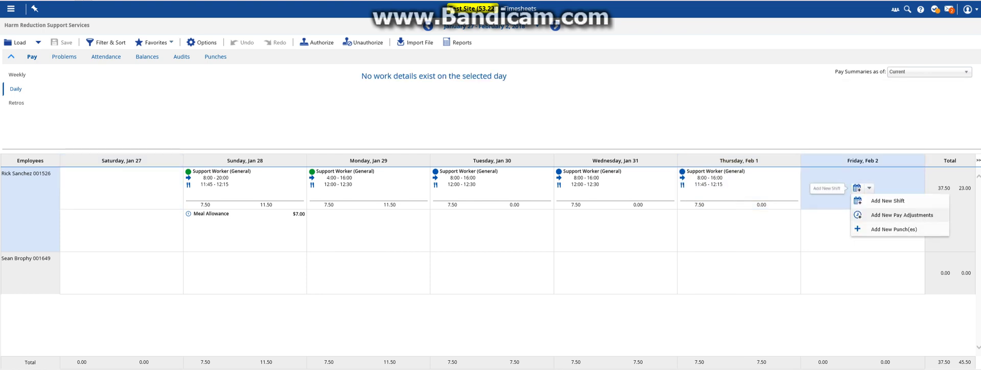
click(891, 214)
click(476, 185)
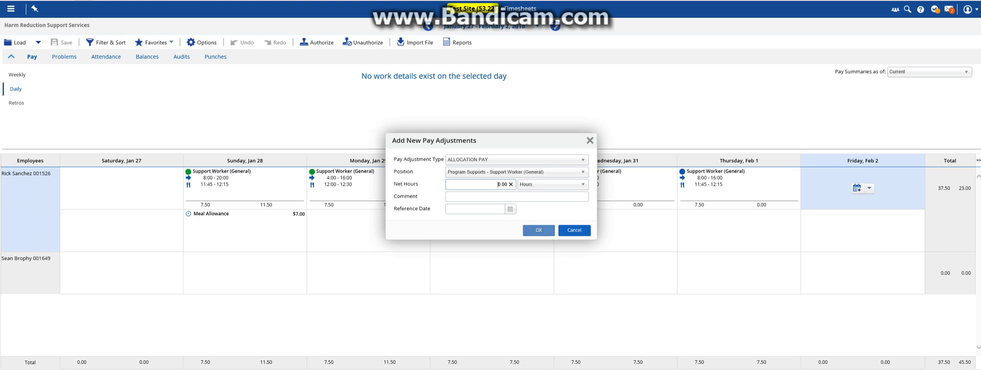
click(575, 230)
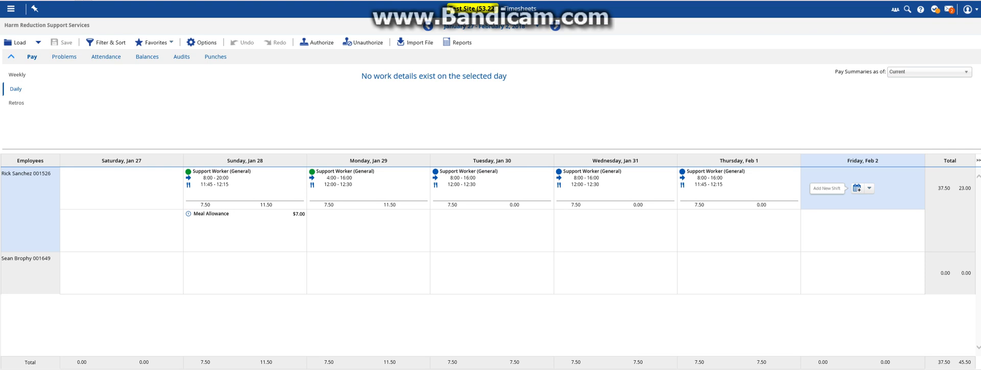
Step: Display the work details of the Monday, Jan 29 shift again
click(368, 188)
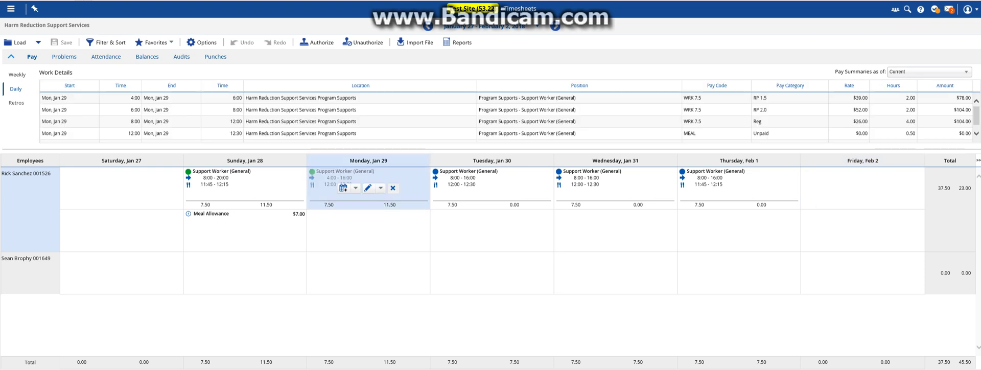